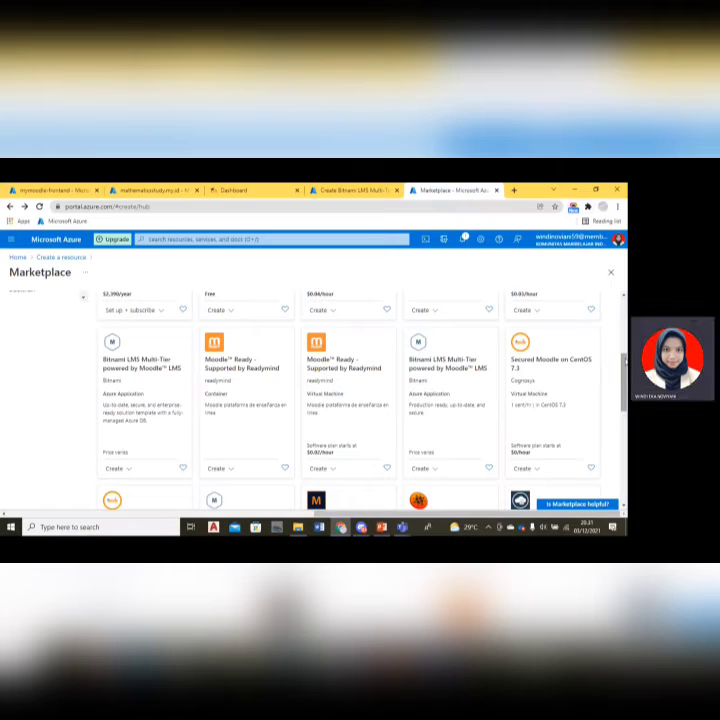
Start creating the Bitnami LMS Multi-Tier powered by Moodle LMS offering and create a new resource group named PENDIDIKAN.
{"action": "left_click", "coordinate": [452, 371]}
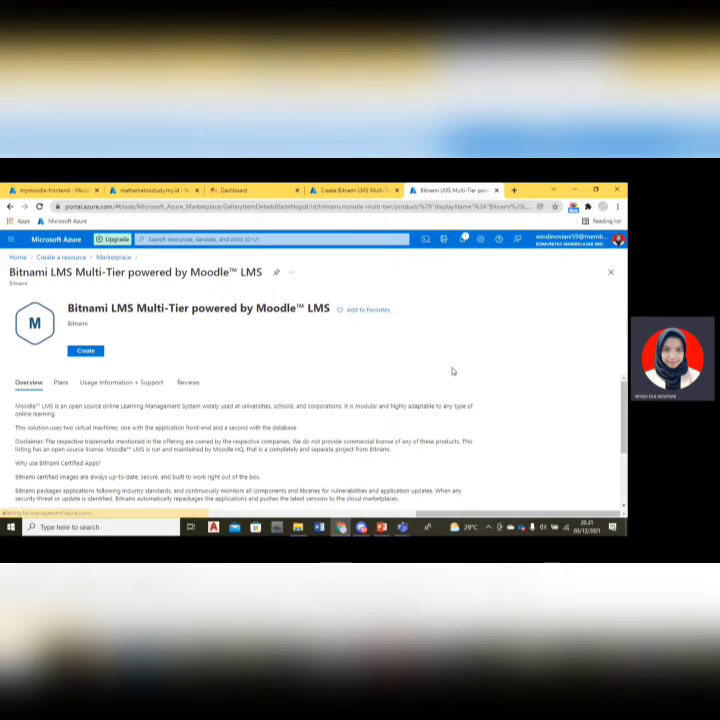
{"action": "left_click", "coordinate": [84, 355]}
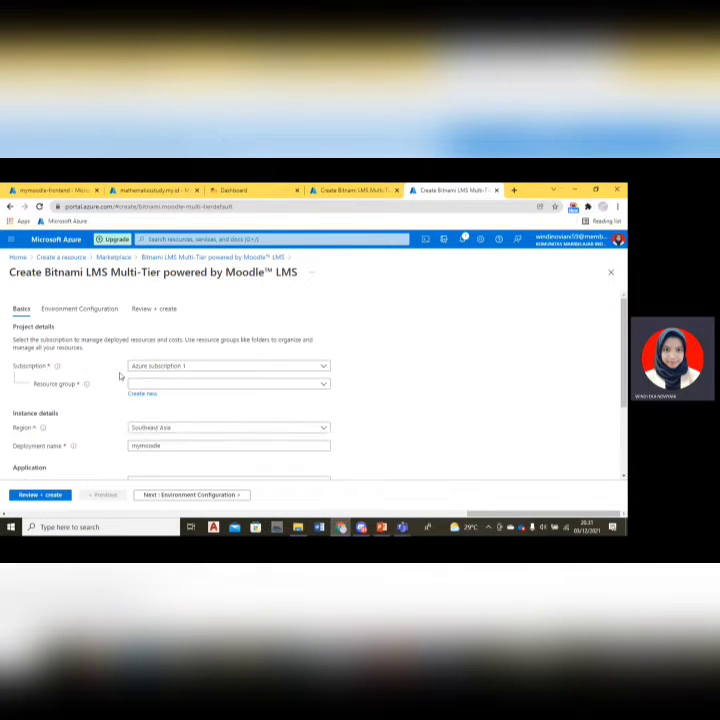
{"action": "left_click", "coordinate": [143, 386]}
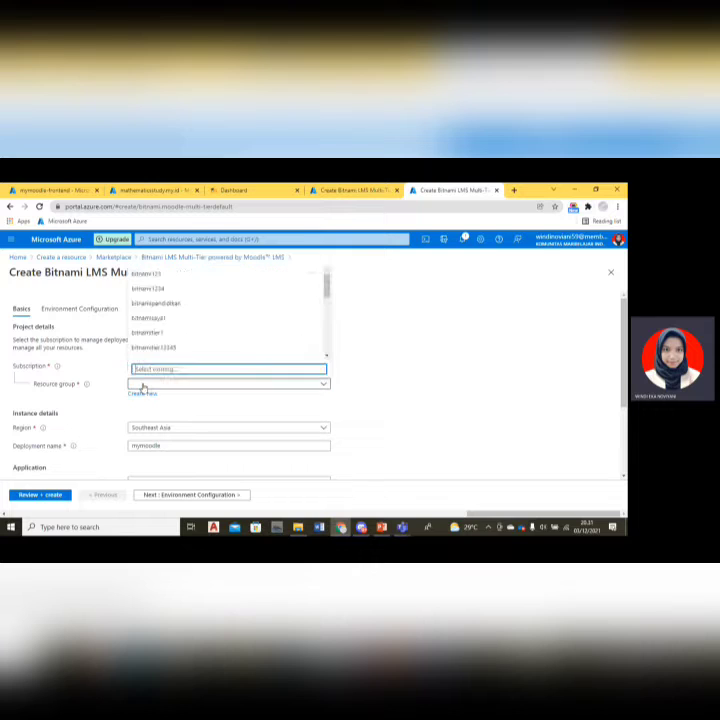
{"action": "left_click", "coordinate": [142, 394]}
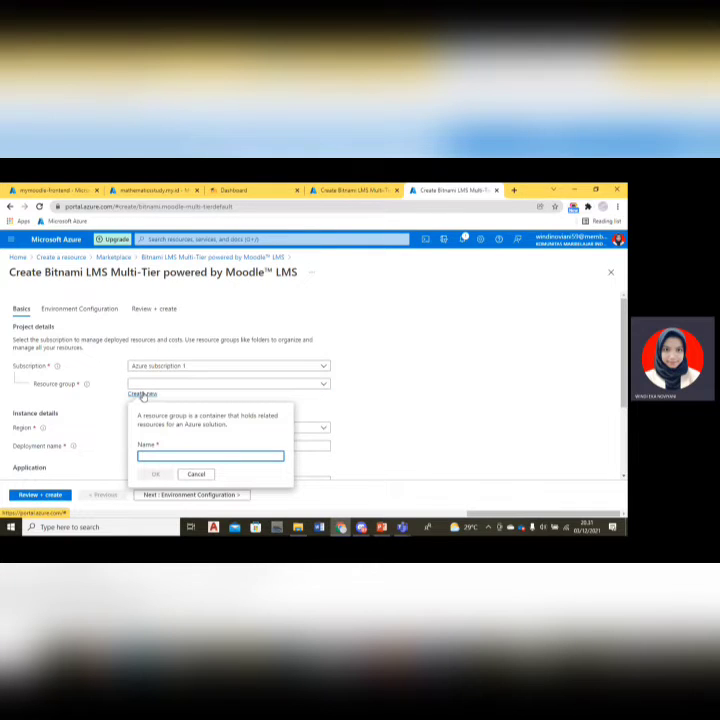
{"action": "type", "text": "p"}
{"action": "key", "text": "BackSpace"}
{"action": "type", "text": "PENDID"}
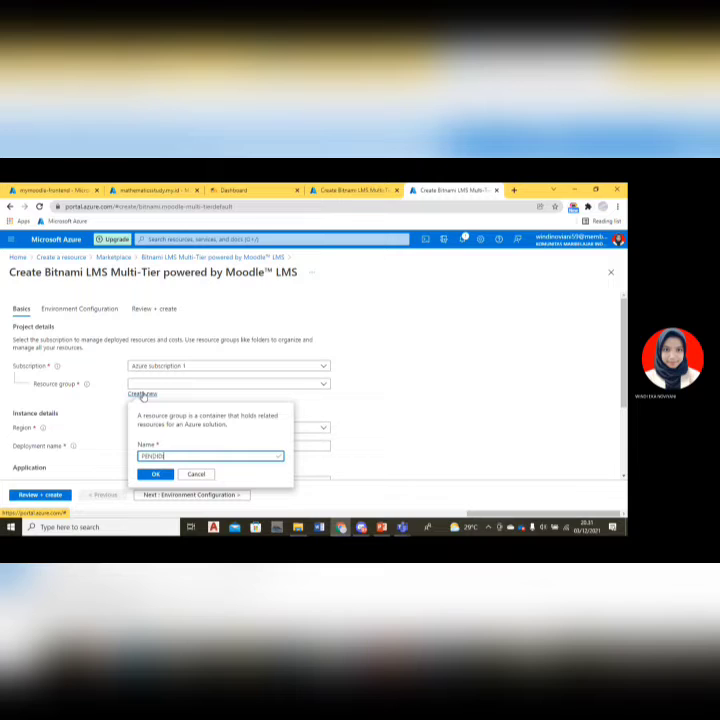
{"action": "type", "text": "IKAN"}
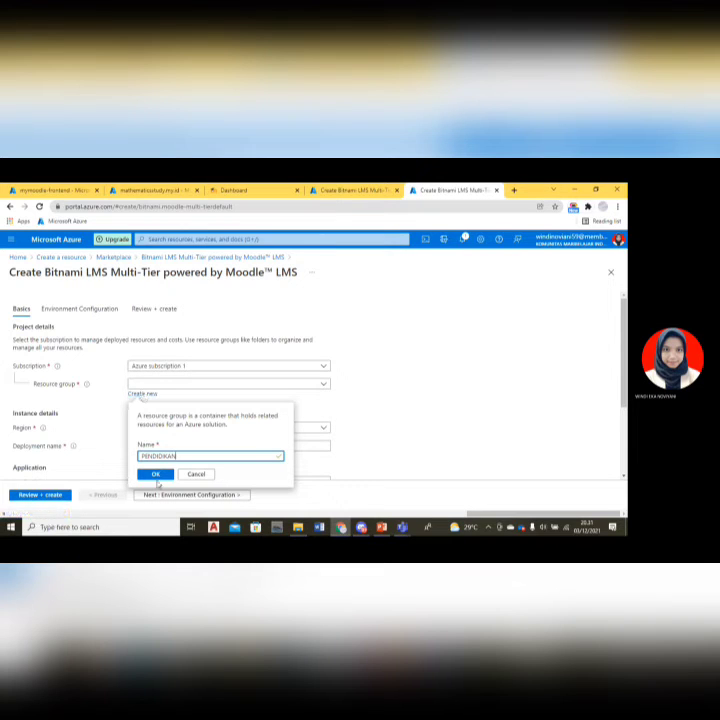
{"action": "left_click", "coordinate": [156, 475]}
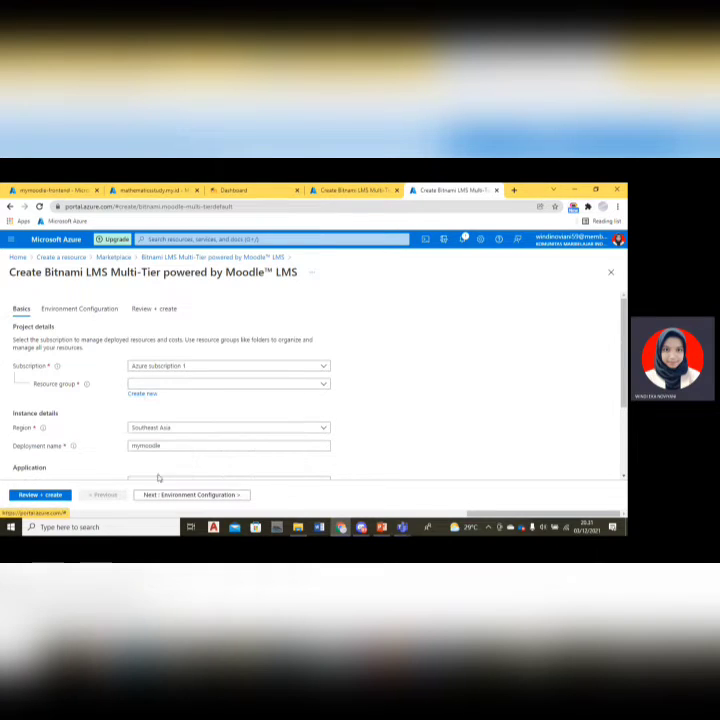
Enter the application password and enter it again in the confirmation field.
{"action": "scroll", "coordinate": [270, 434], "scroll_direction": "down", "scroll_amount": 3}
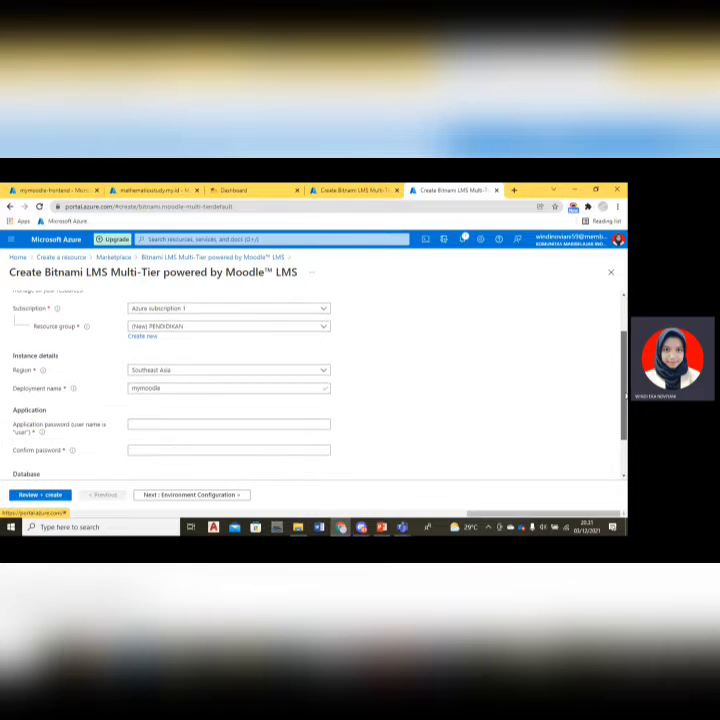
{"action": "left_click", "coordinate": [163, 389]}
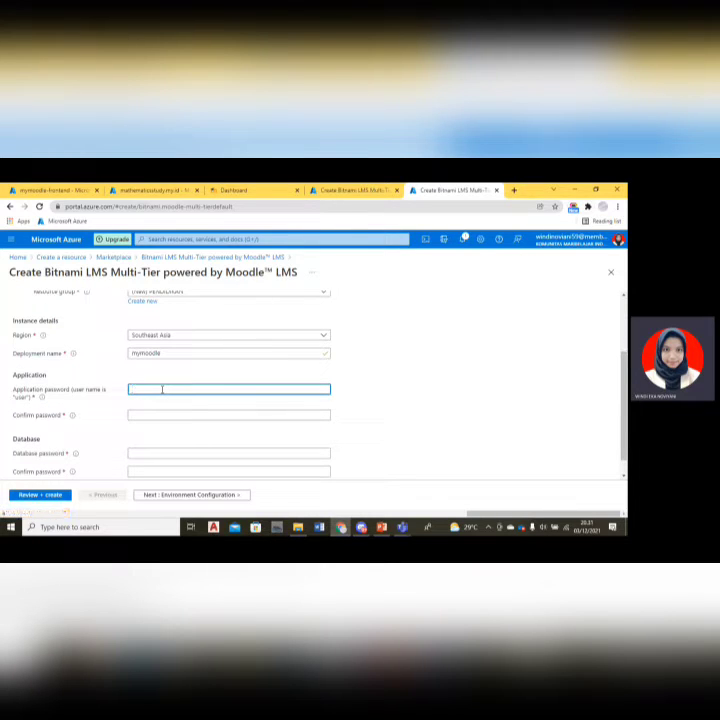
{"action": "type", "text": "p••••••••••"}
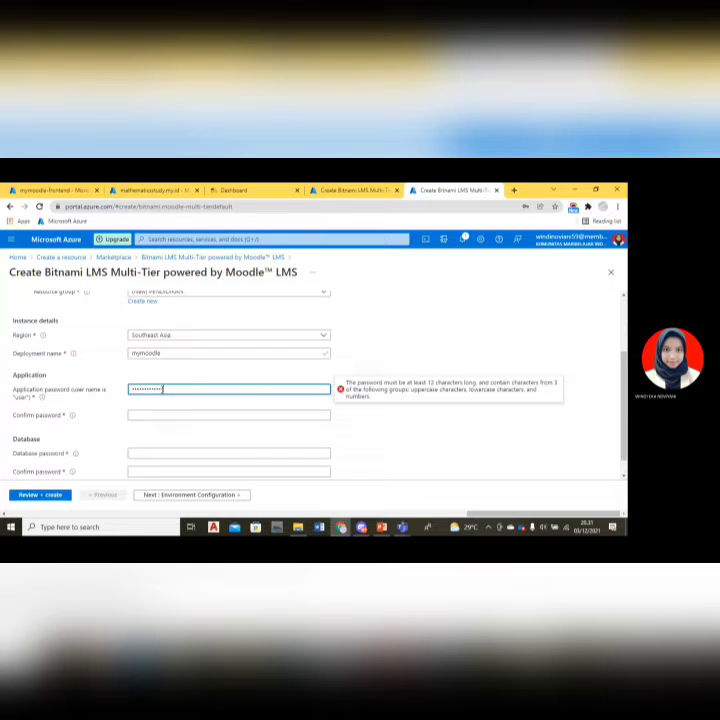
{"action": "type", "text": "1"}
{"action": "left_click", "coordinate": [148, 415]}
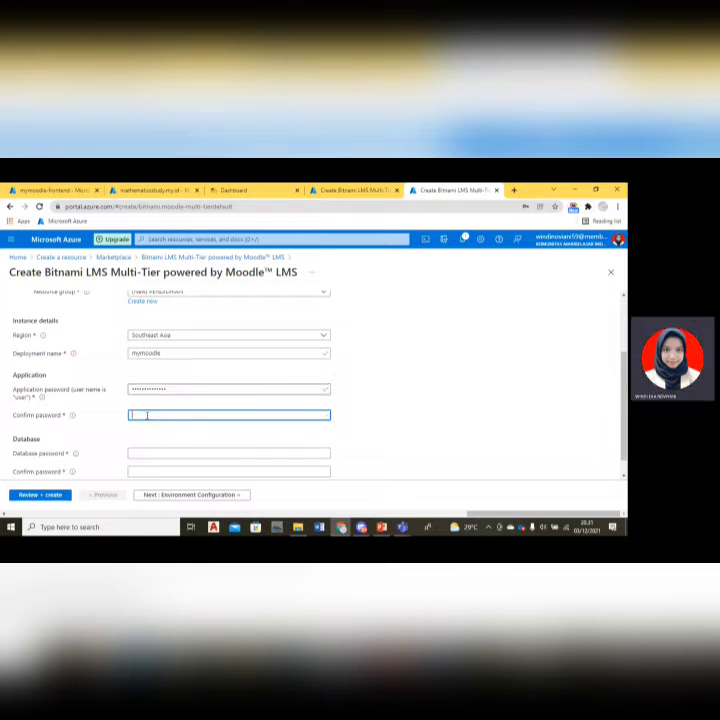
{"action": "type", "text": "p•••••"}
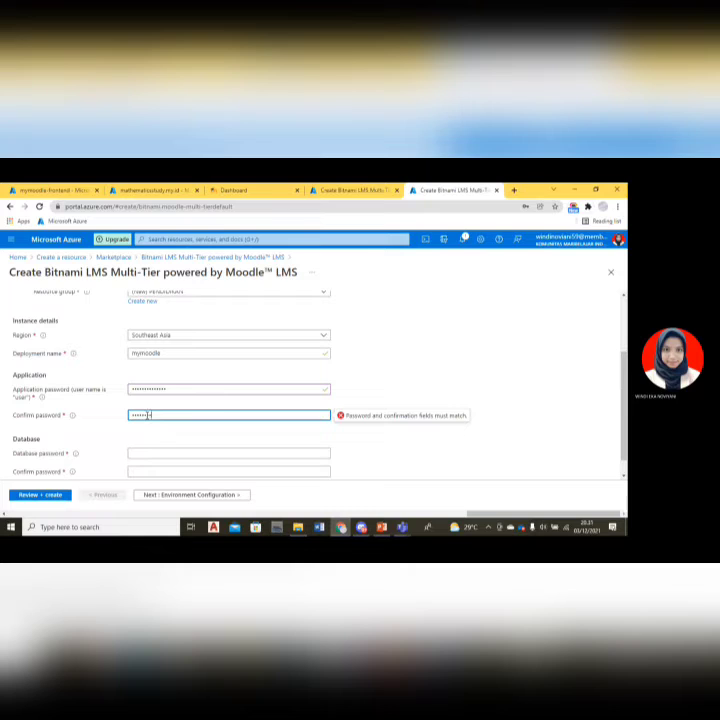
{"action": "type", "text": "•••••"}
Enter and confirm the database password, then continue to Environment Configuration.
{"action": "left_click", "coordinate": [137, 453]}
{"action": "type", "text": "•••"}
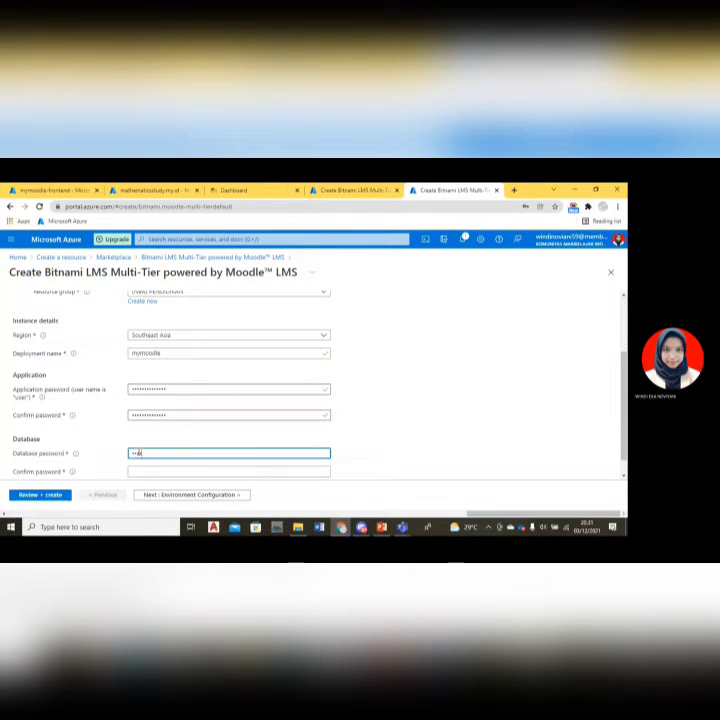
{"action": "type", "text": "••"}
{"action": "left_click", "coordinate": [137, 471]}
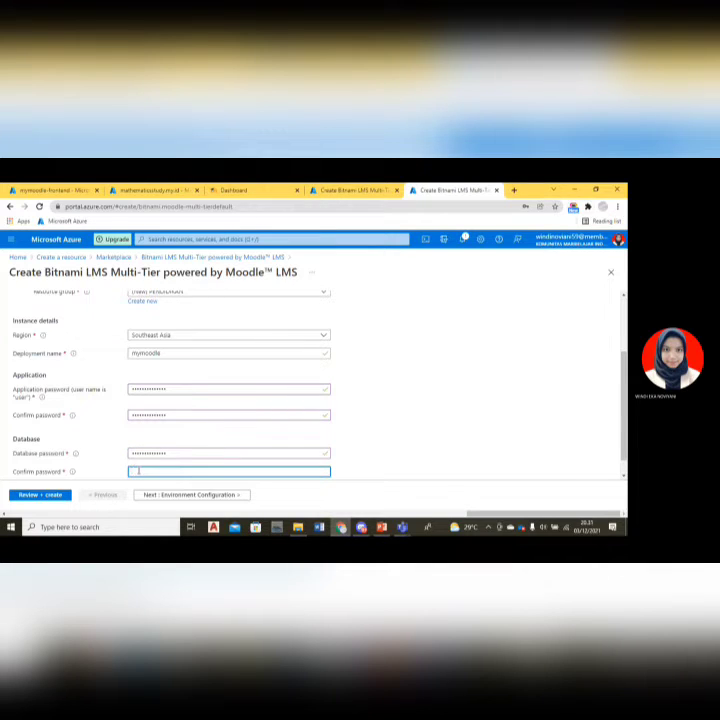
{"action": "type", "text": "•••••"}
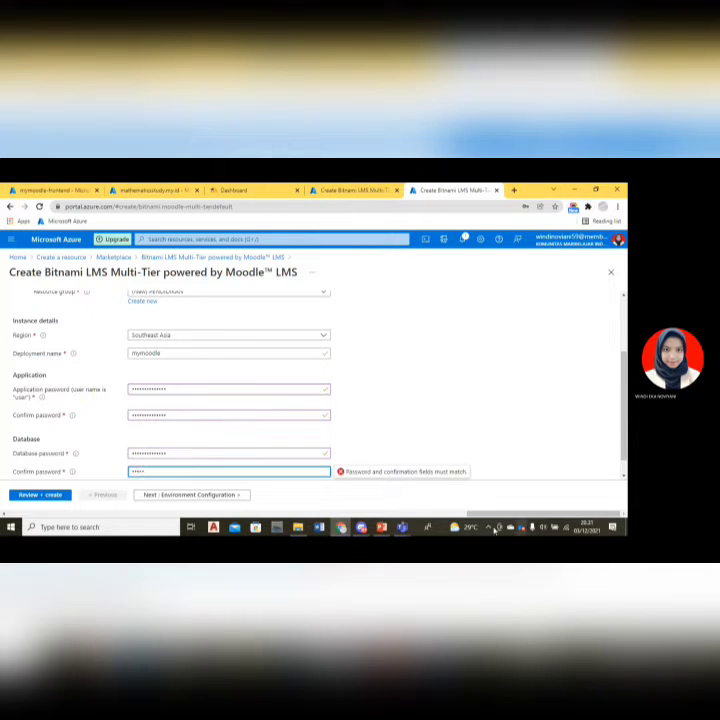
{"action": "left_click", "coordinate": [544, 499]}
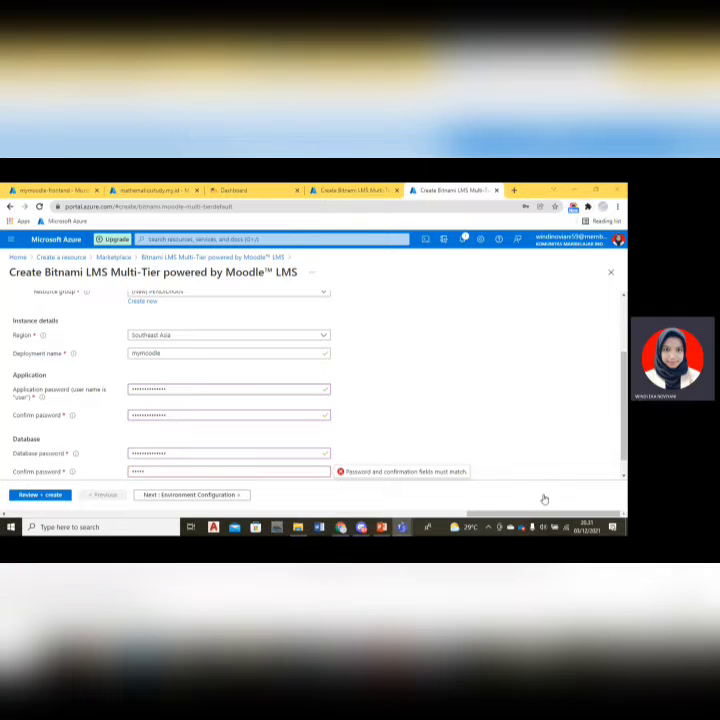
{"action": "double_click", "coordinate": [220, 470]}
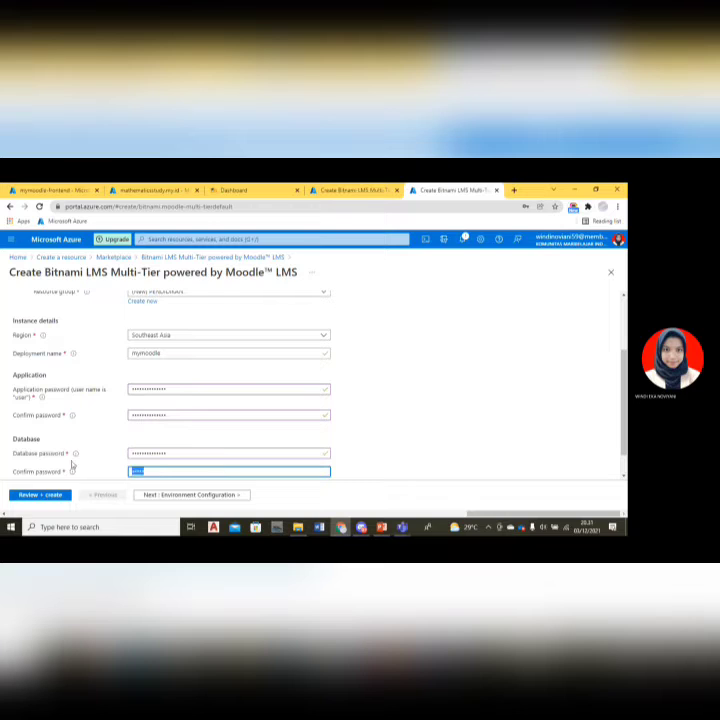
{"action": "type", "text": "•••••"}
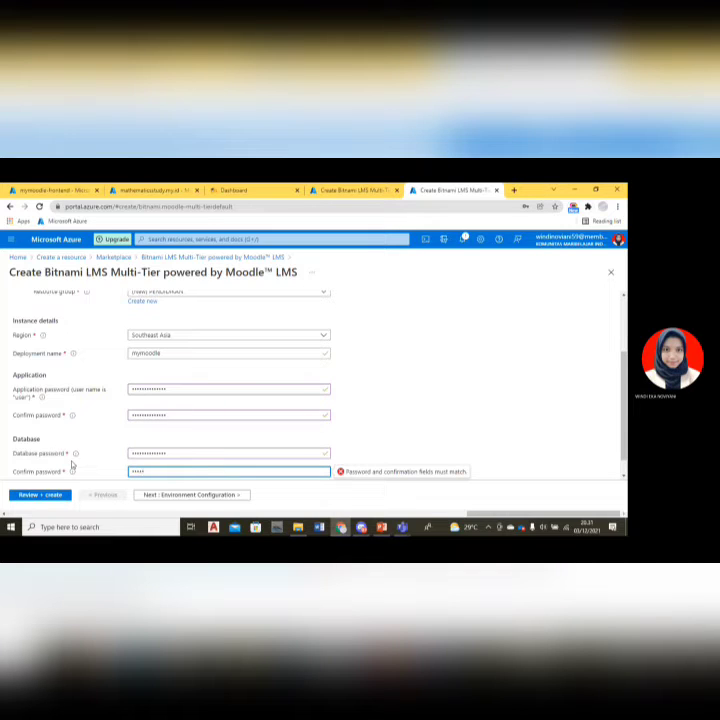
{"action": "type", "text": "•••••••"}
{"action": "left_click_drag", "start_coordinate": [623, 405], "coordinate": [626, 431]}
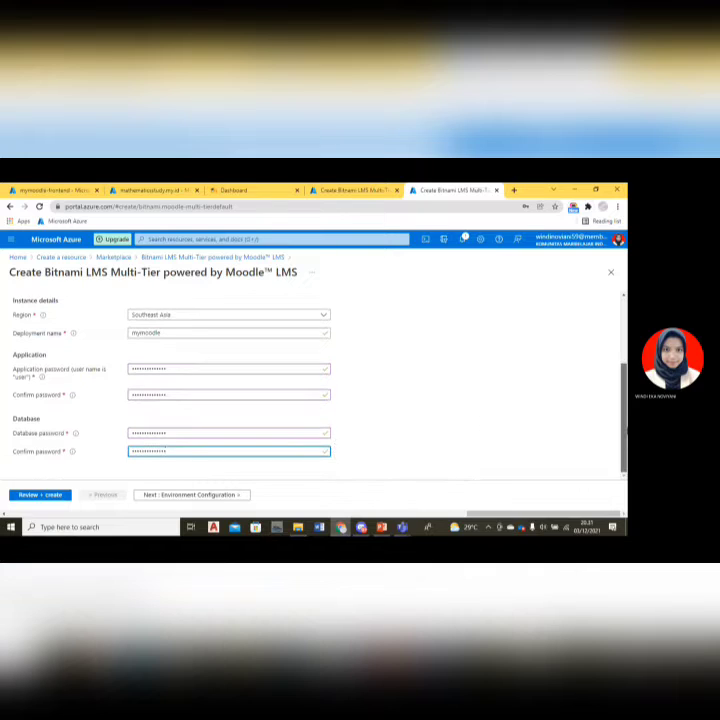
{"action": "left_click", "coordinate": [220, 495]}
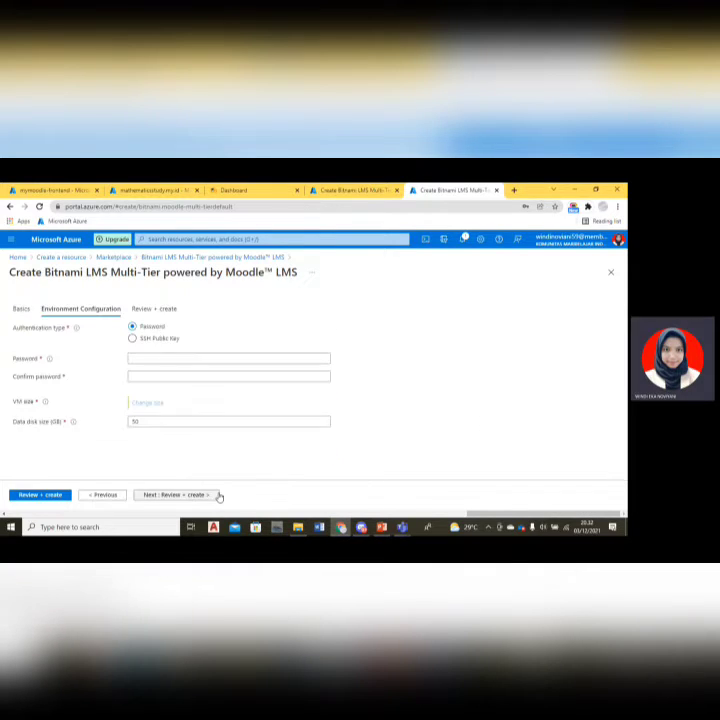
Set the virtual machine password and confirm it.
{"action": "left_click", "coordinate": [179, 358]}
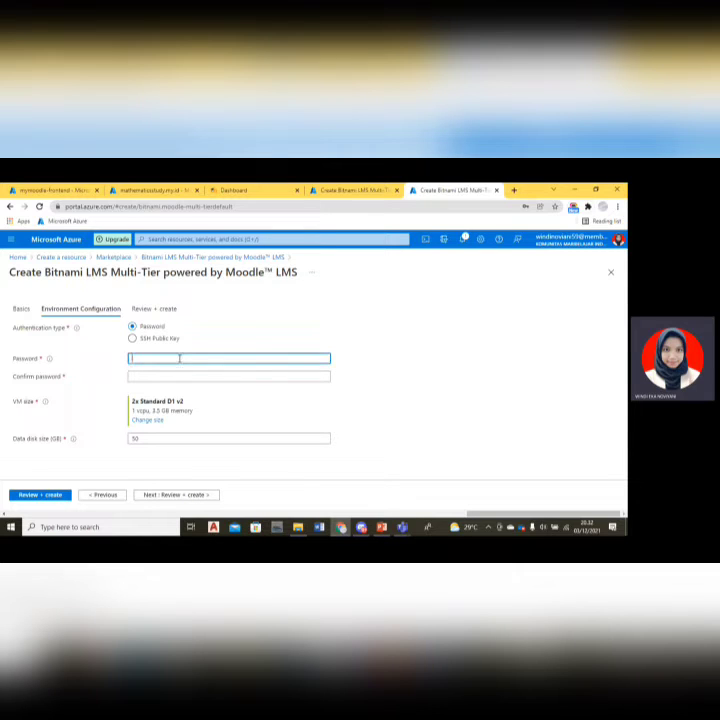
{"action": "left_click", "coordinate": [550, 503]}
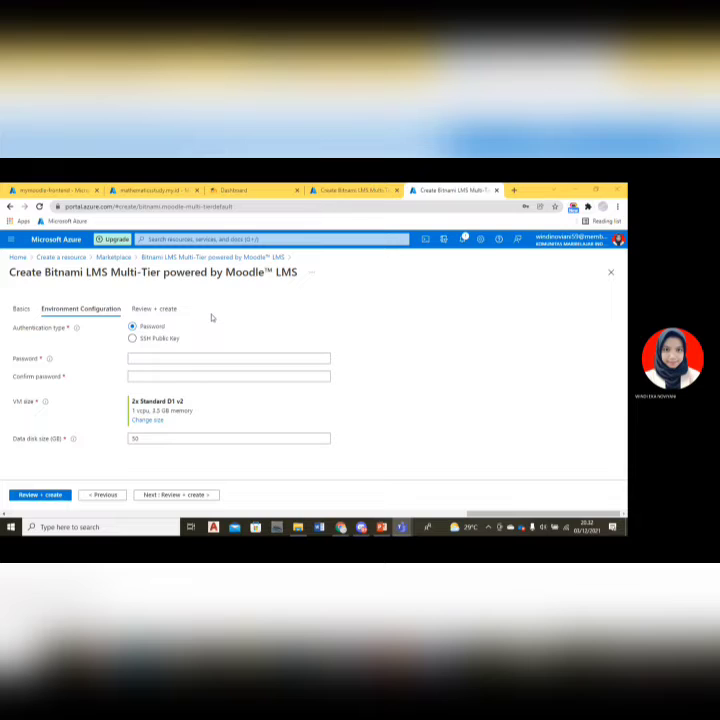
{"action": "left_click", "coordinate": [237, 357]}
{"action": "type", "text": "•"}
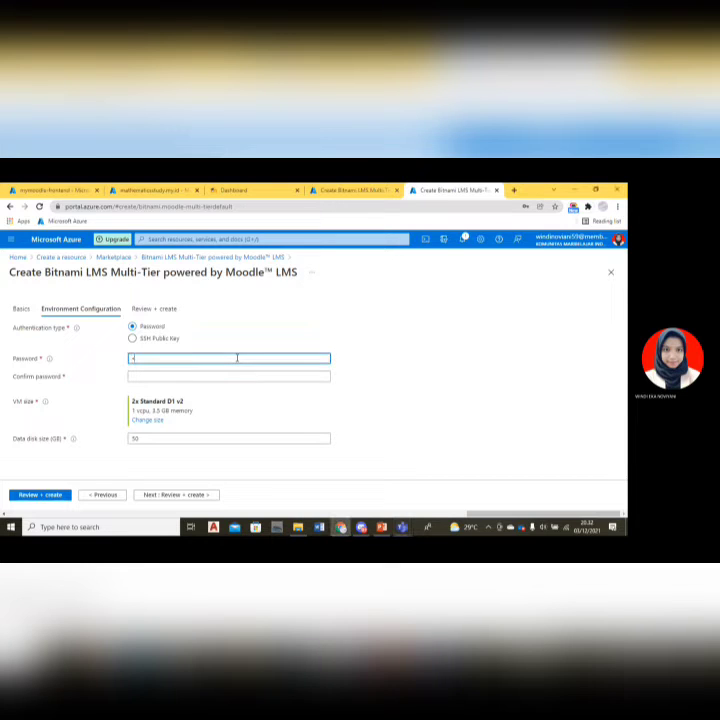
{"action": "type", "text": "••"}
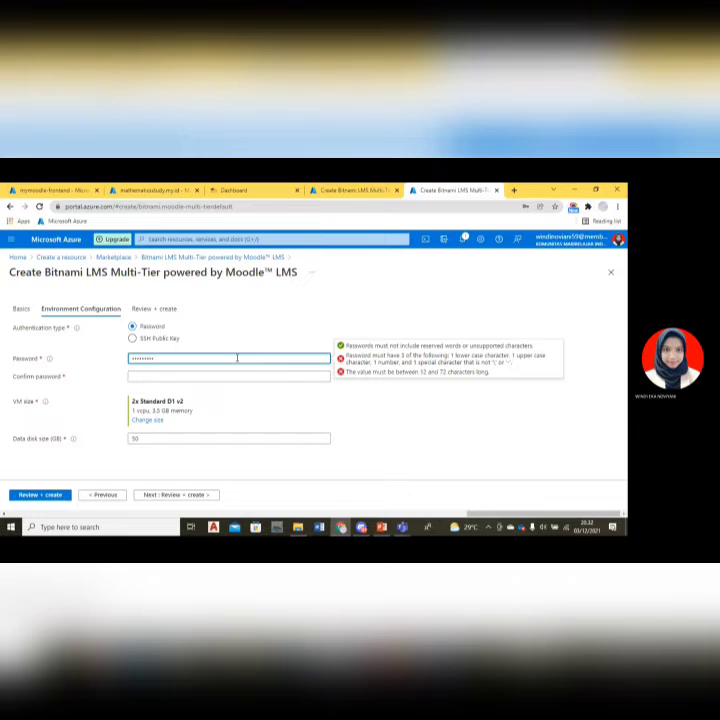
{"action": "key", "text": "ctrl+a"}
{"action": "key", "text": "BackSpace"}
{"action": "left_click", "coordinate": [233, 375]}
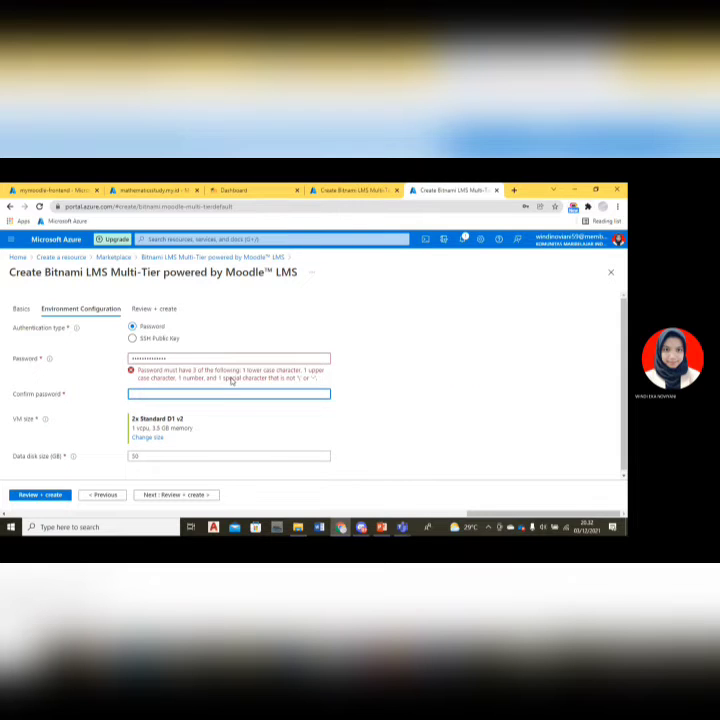
{"action": "left_click_drag", "start_coordinate": [203, 358], "coordinate": [90, 361]}
{"action": "key", "text": "BackSpace"}
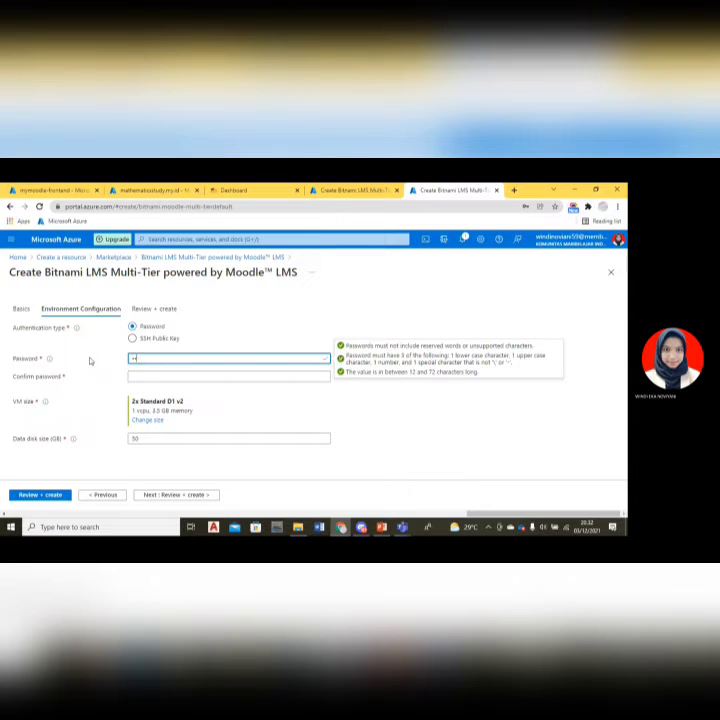
{"action": "type", "text": "P"}
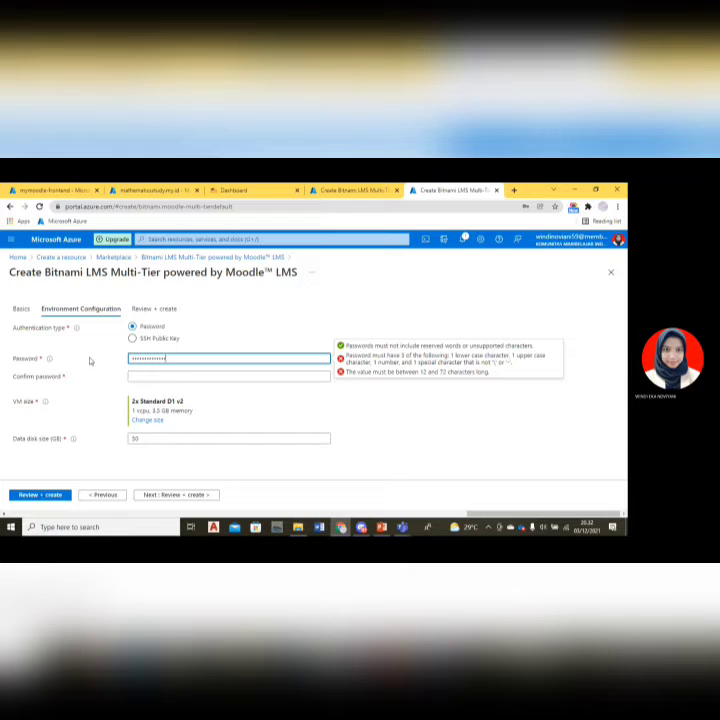
{"action": "left_click", "coordinate": [147, 376]}
{"action": "type", "text": "••"}
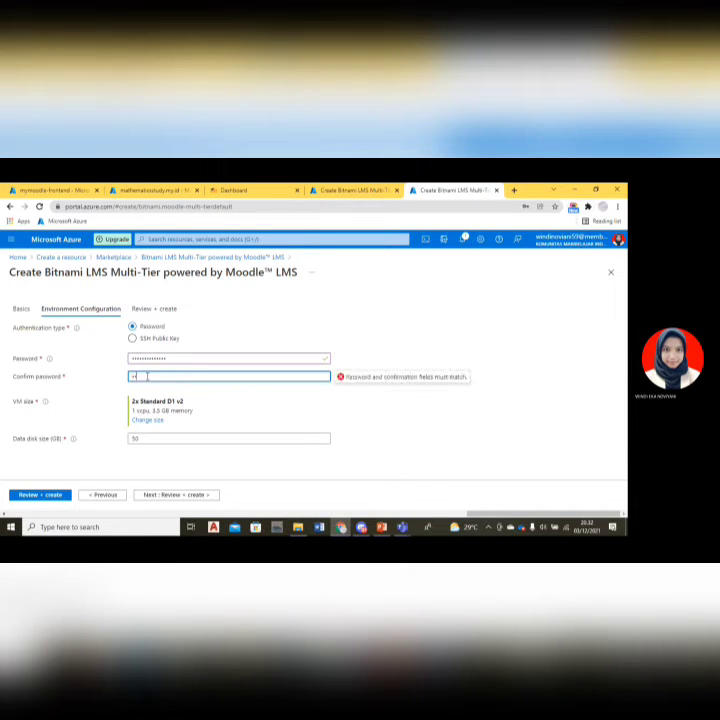
{"action": "type", "text": "•••••"}
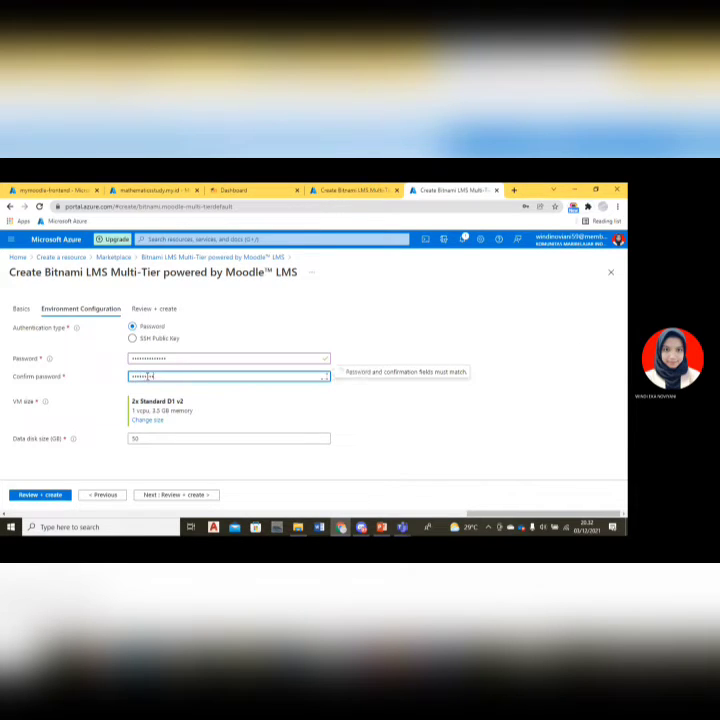
{"action": "type", "text": "•••••••"}
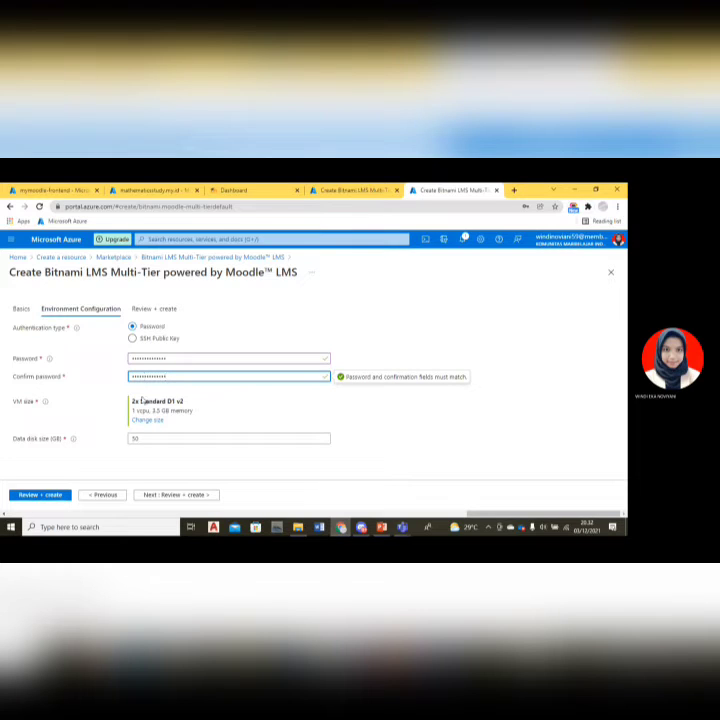
{"action": "left_click", "coordinate": [158, 424]}
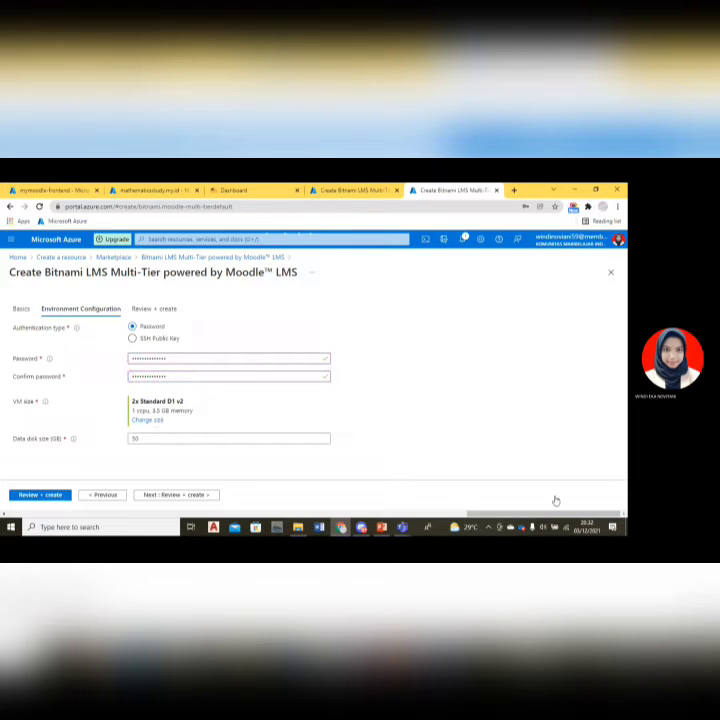
{"action": "left_click", "coordinate": [551, 500]}
Change the VM size to B1s and continue to Review + create.
{"action": "left_click", "coordinate": [152, 420]}
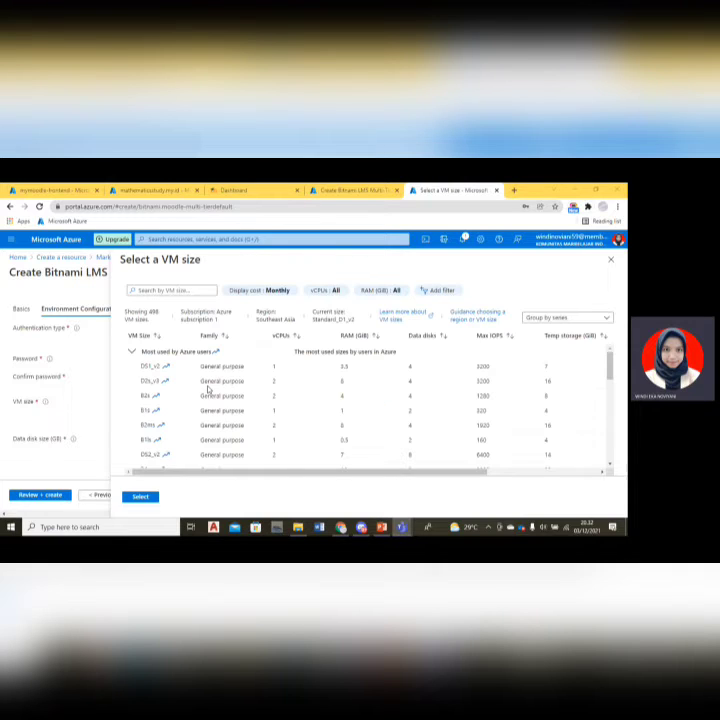
{"action": "left_click", "coordinate": [154, 412]}
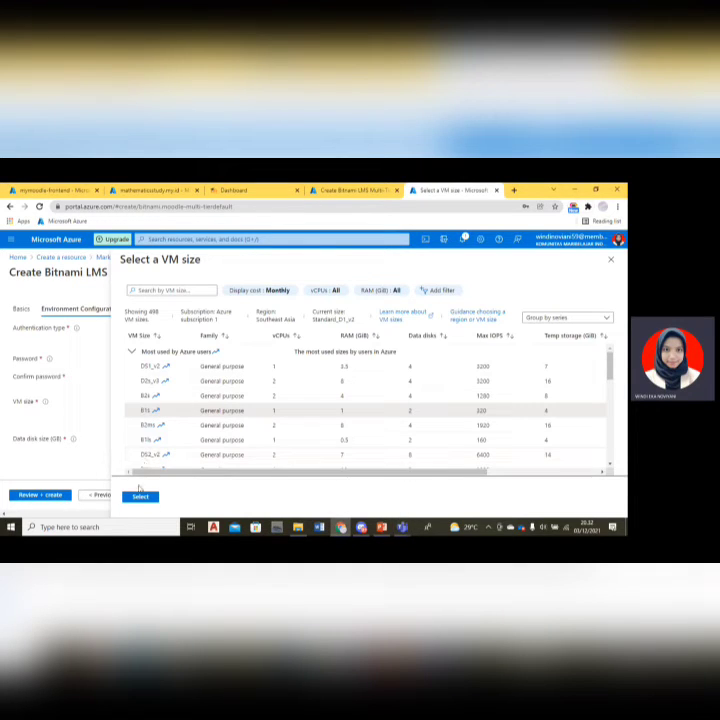
{"action": "left_click", "coordinate": [140, 497]}
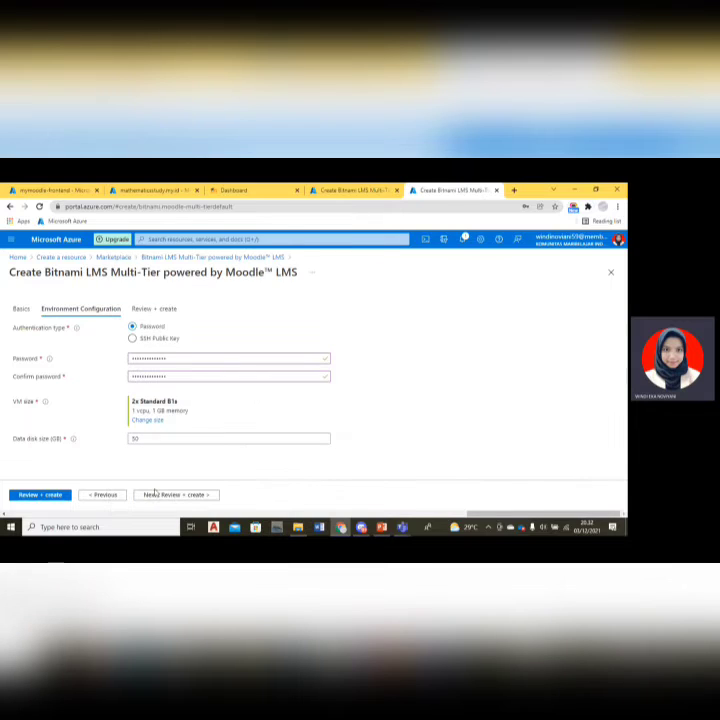
{"action": "left_click", "coordinate": [162, 496]}
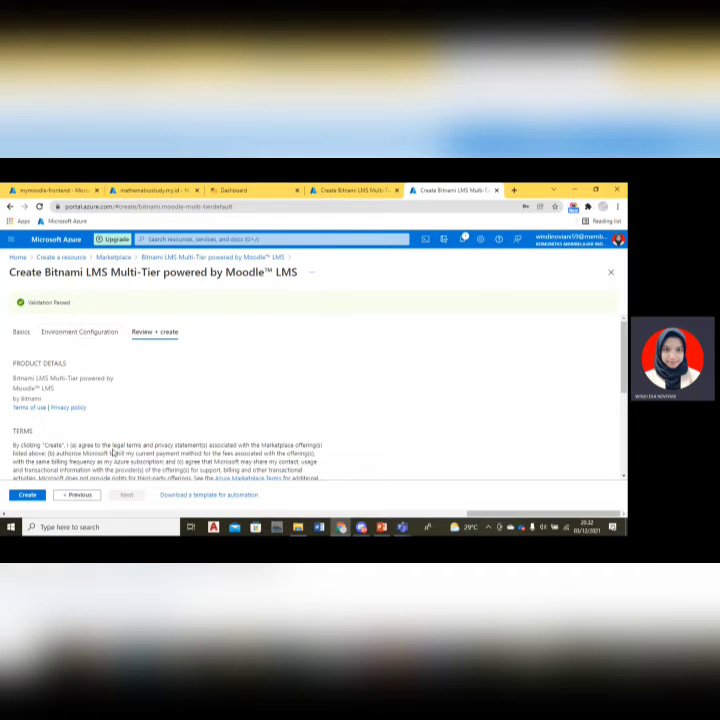
Create the deployment, then open the mymoodle-frontend virtual machine's overview and scroll to its properties.
{"action": "left_click", "coordinate": [33, 496]}
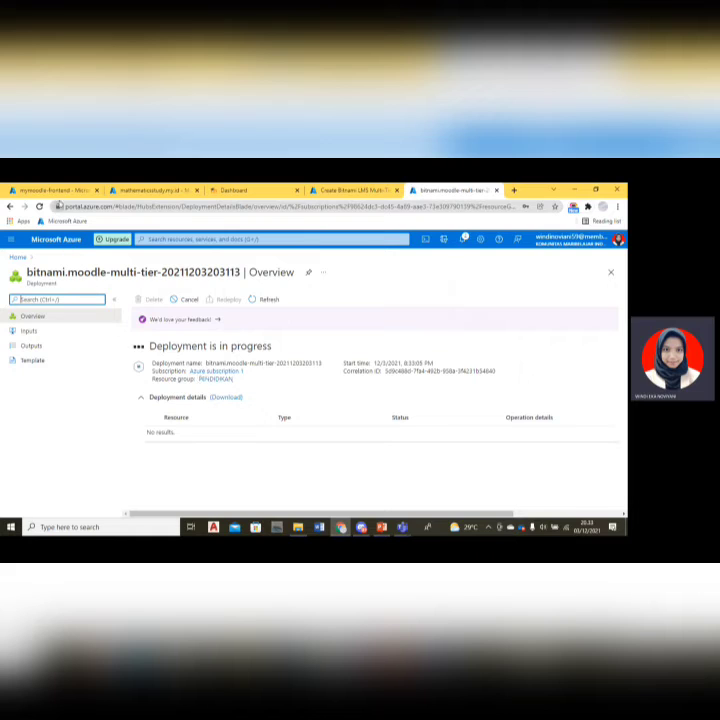
{"action": "left_click", "coordinate": [58, 192]}
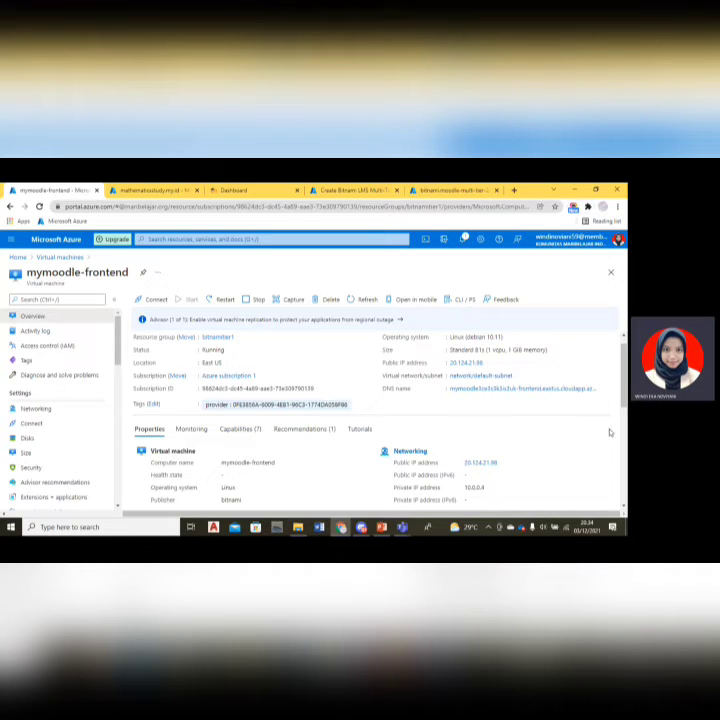
{"action": "scroll", "coordinate": [623, 390], "scroll_direction": "down", "scroll_amount": 2}
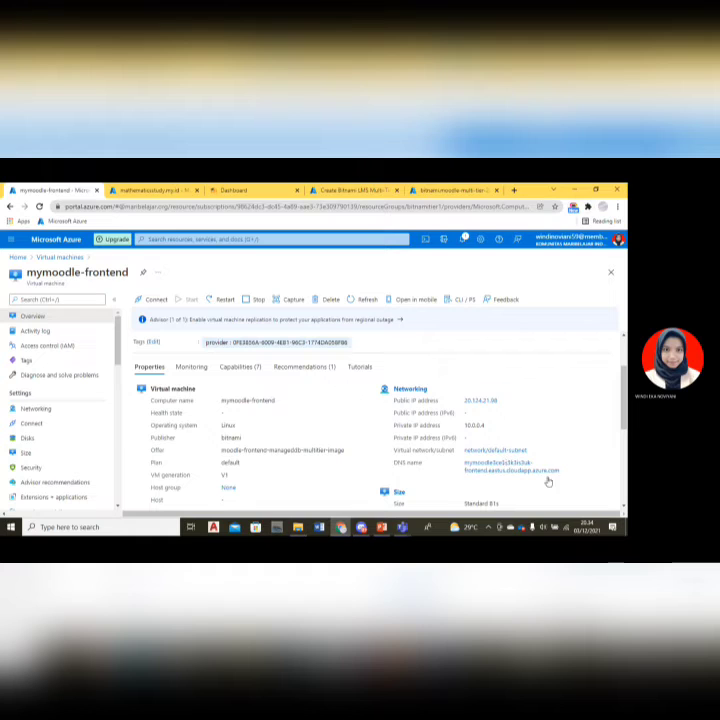
Switch to PowerPoint and present the installation slides, advancing to the DNS setup slide before exiting.
{"action": "left_click", "coordinate": [383, 530]}
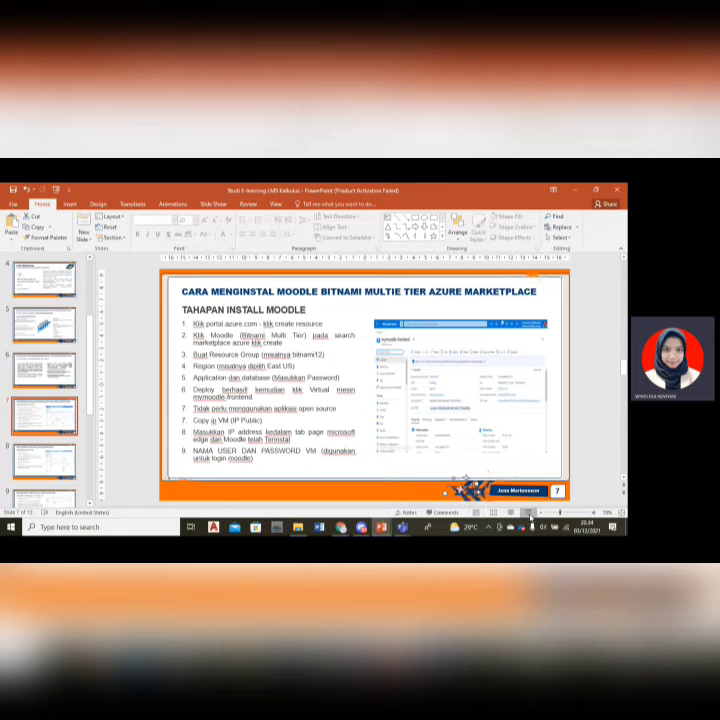
{"action": "left_click", "coordinate": [528, 514]}
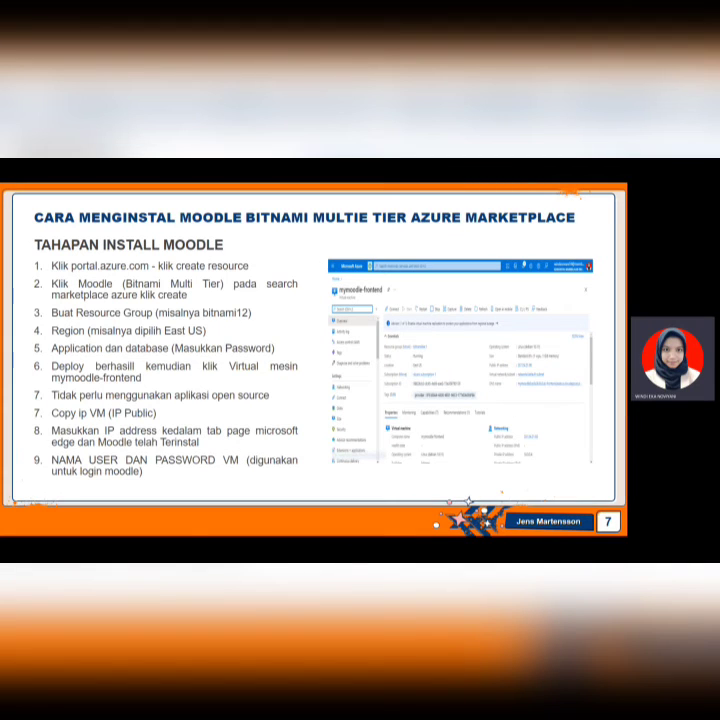
{"action": "key", "text": "Right"}
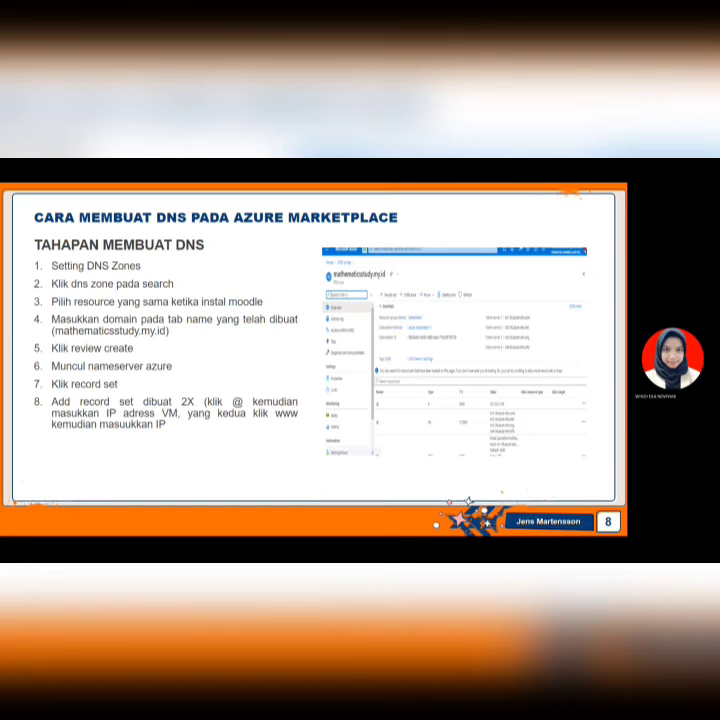
{"action": "key", "text": "Escape"}
Back in the Azure portal, search for DNS zones, open them and start creating a new DNS zone.
{"action": "left_click", "coordinate": [341, 529]}
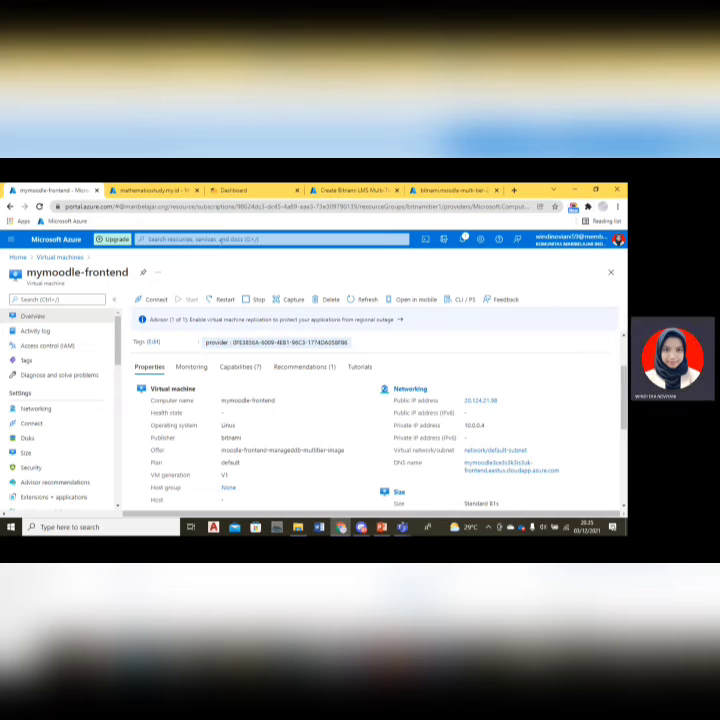
{"action": "left_click", "coordinate": [221, 241]}
{"action": "type", "text": "dns"}
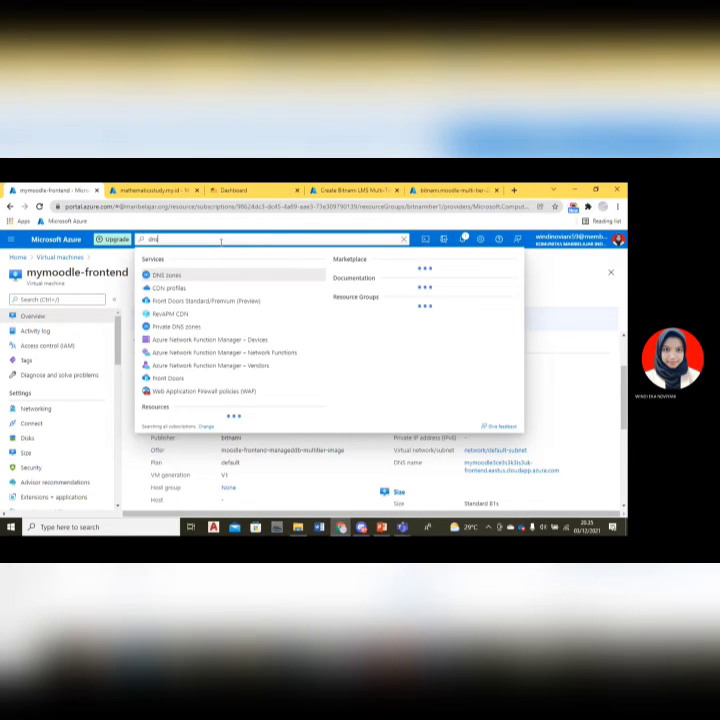
{"action": "left_click", "coordinate": [184, 281]}
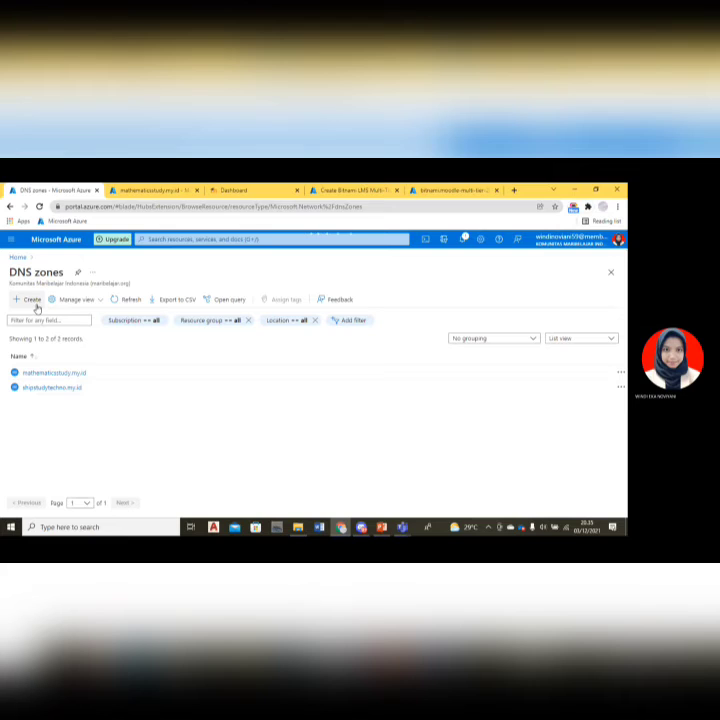
{"action": "left_click", "coordinate": [36, 306]}
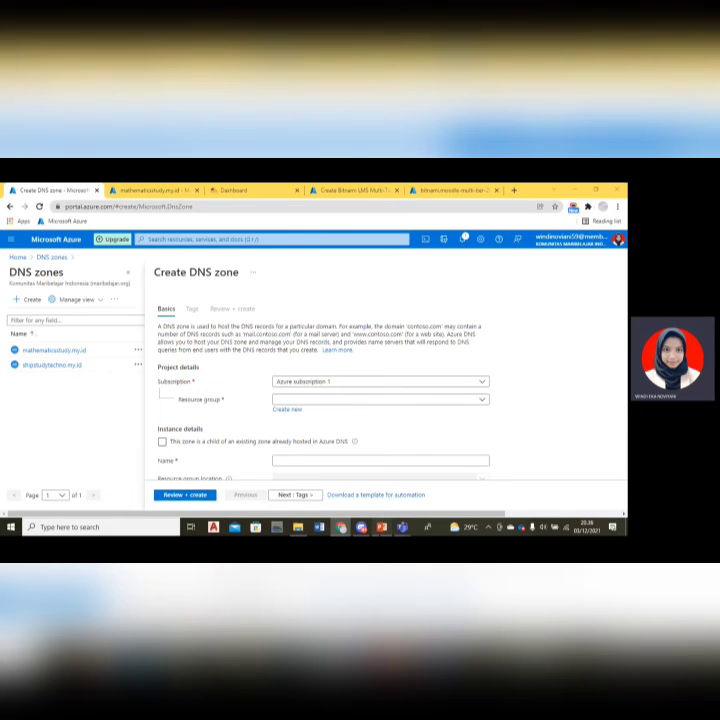
Switch to PowerPoint and present the Cloudflare SSL certificate slide.
{"action": "left_click", "coordinate": [381, 527]}
{"action": "scroll", "coordinate": [54, 495], "scroll_direction": "down", "scroll_amount": 2}
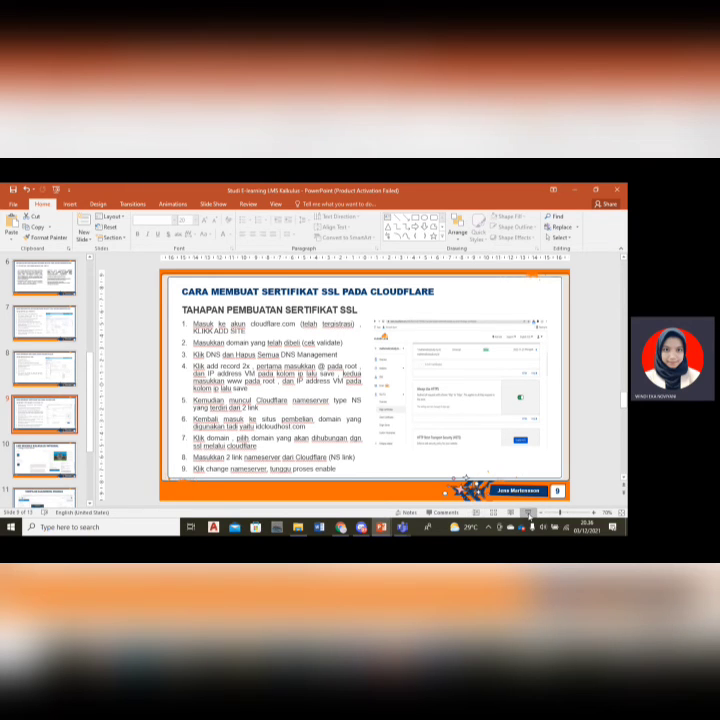
{"action": "left_click", "coordinate": [528, 513]}
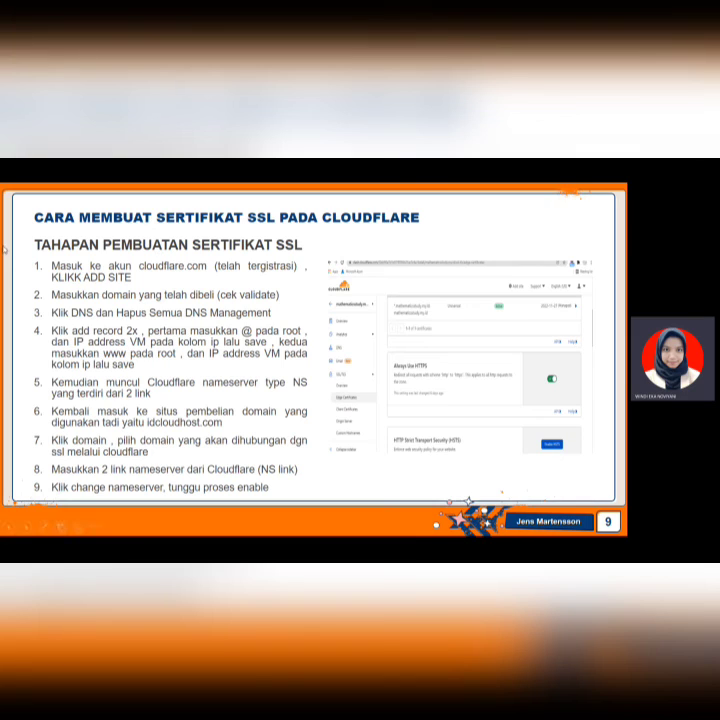